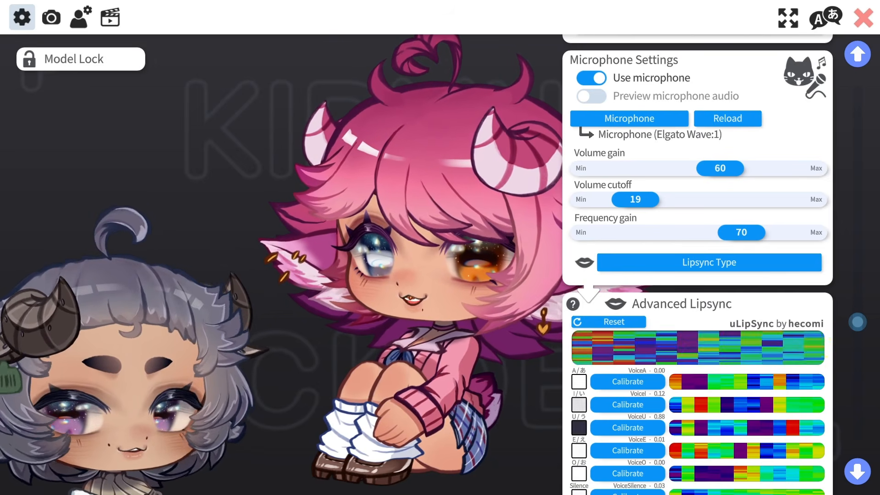
Lower the volume gain to 13, the volume cutoff to 14 and the frequency gain to 14
drag(702, 169, 612, 168)
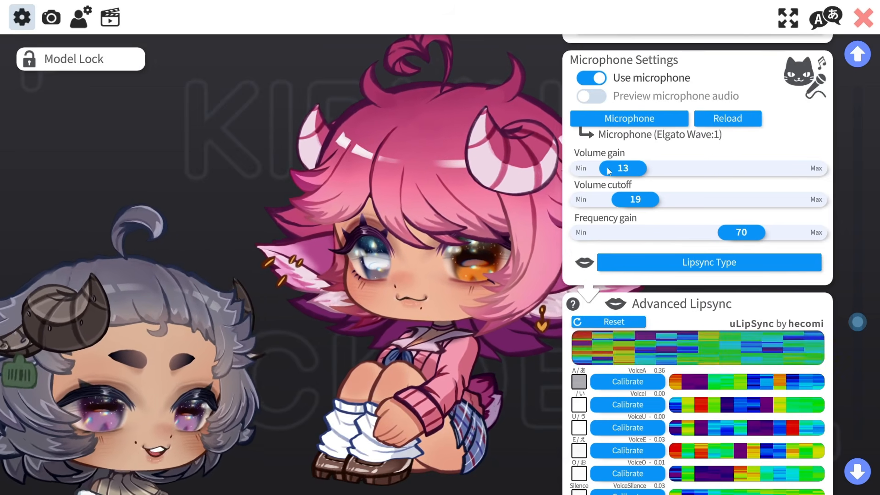
drag(629, 198, 617, 199)
drag(741, 233, 619, 233)
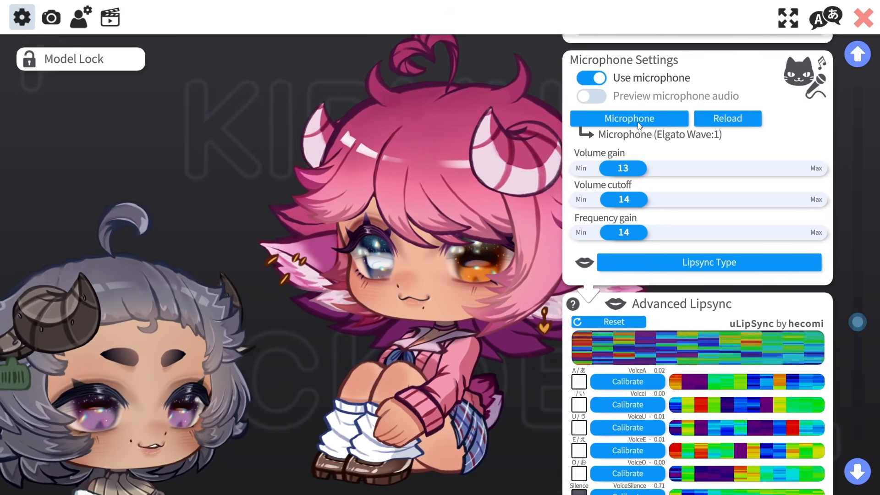
Choose Microphone (Elgato Wave:1) as the microphone for lip sync
click(622, 124)
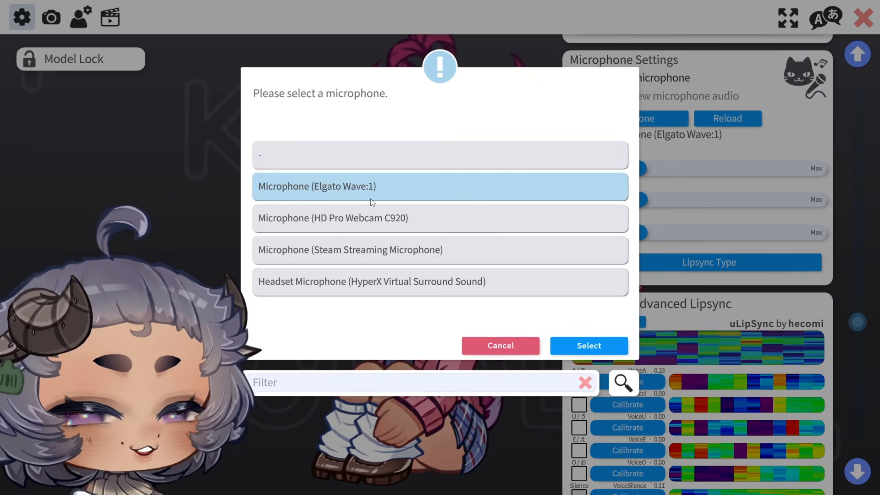
click(586, 346)
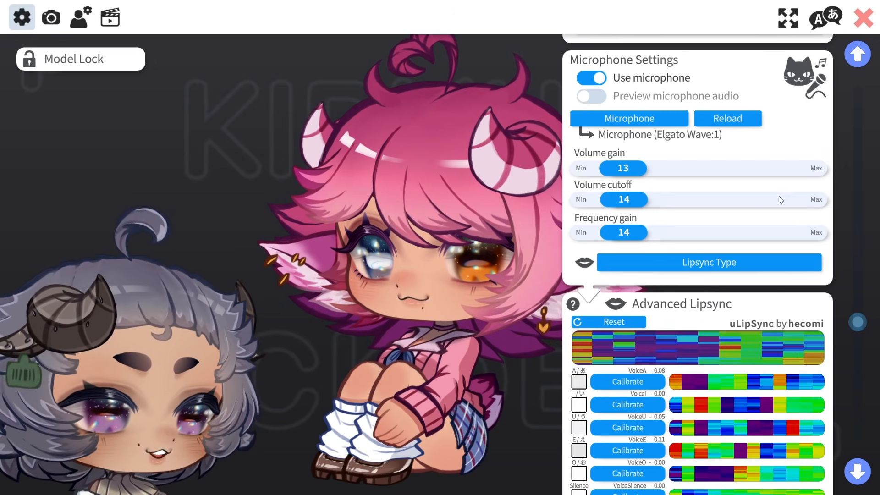
Set the microphone's volume gain to 50, volume cutoff to 20 and frequency gain to 68, testing the cutoff at 100 on the way
drag(661, 175, 716, 178)
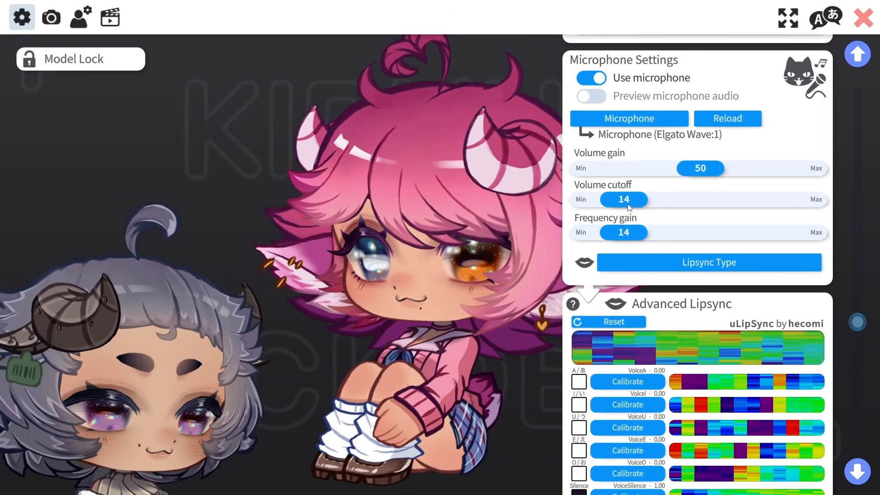
drag(637, 198, 820, 201)
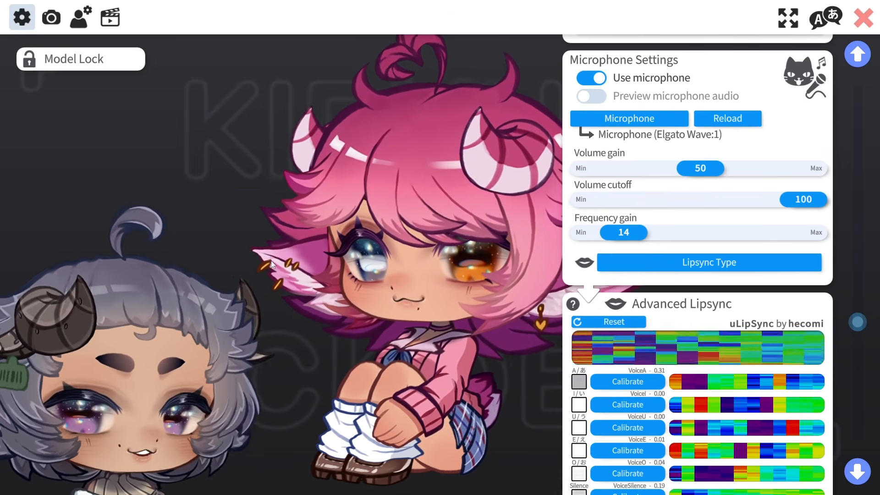
drag(809, 204, 642, 202)
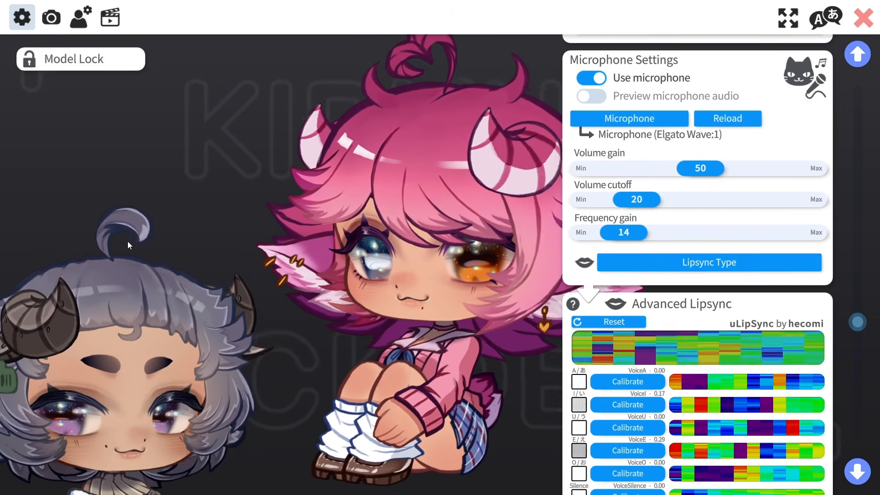
drag(663, 241, 750, 229)
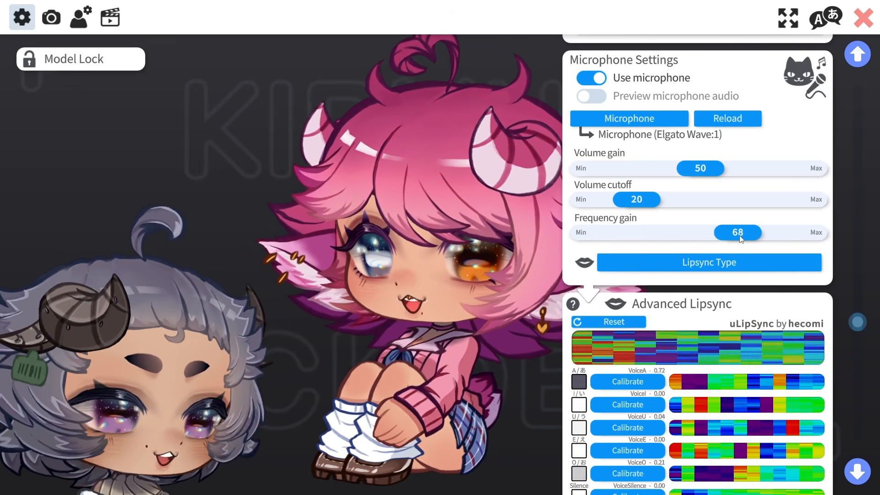
drag(677, 170, 696, 178)
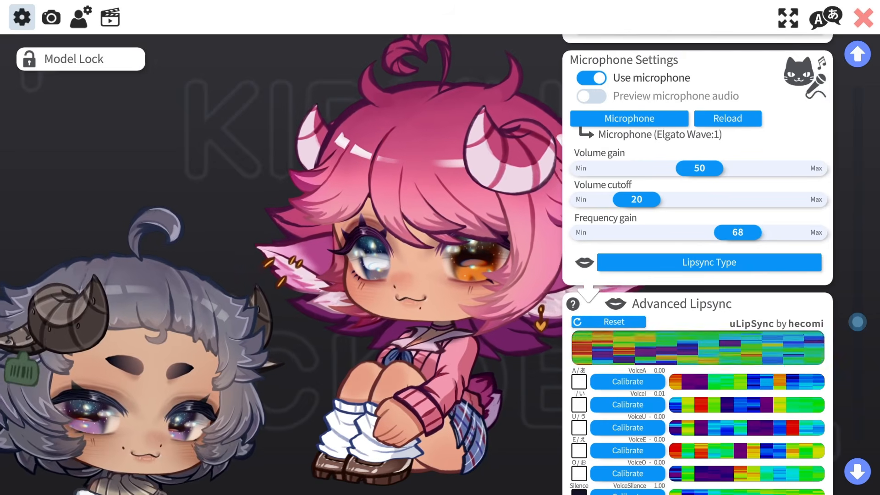
Choose Advanced Lipsync (uLipSync) as the lipsync type and check the Simple Lipsync alternative
click(711, 268)
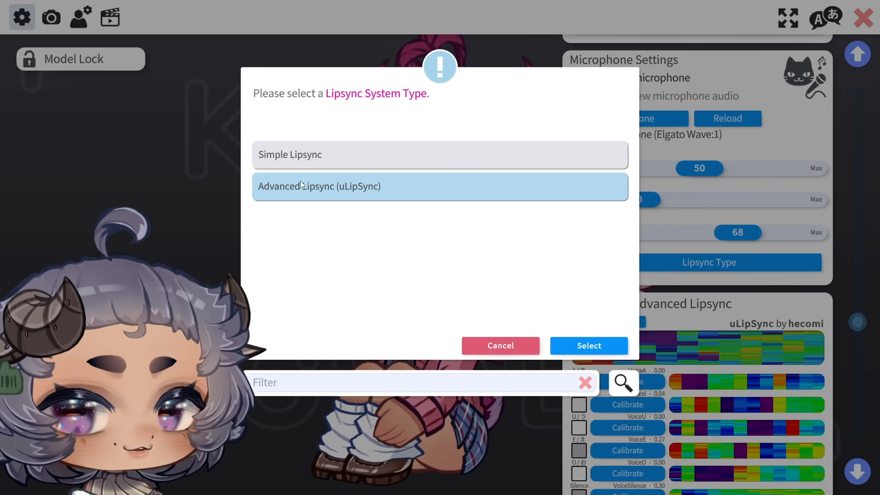
click(572, 345)
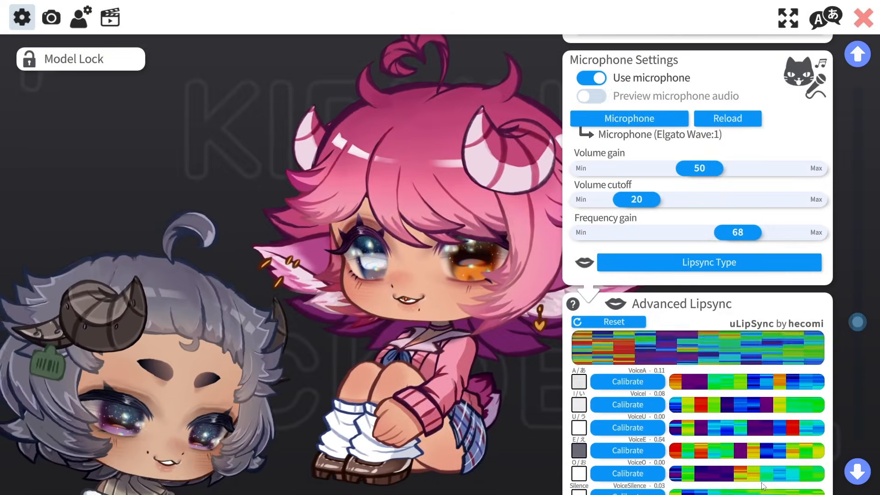
drag(856, 322, 865, 339)
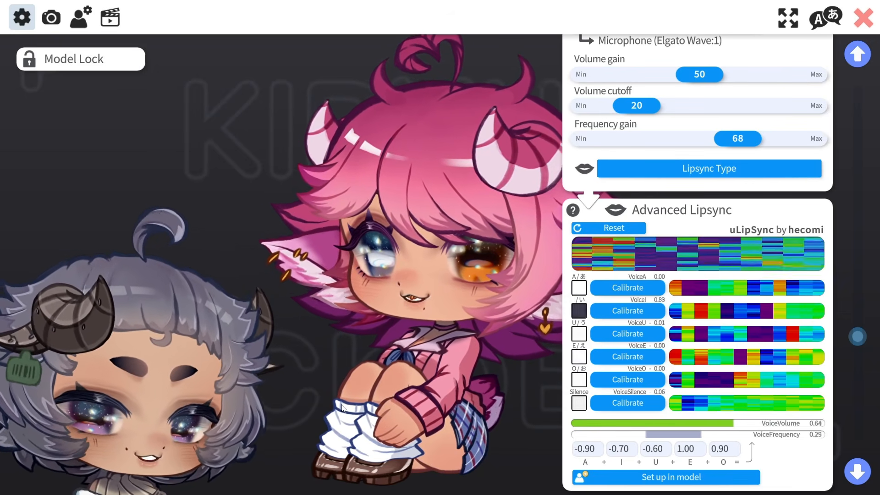
click(628, 170)
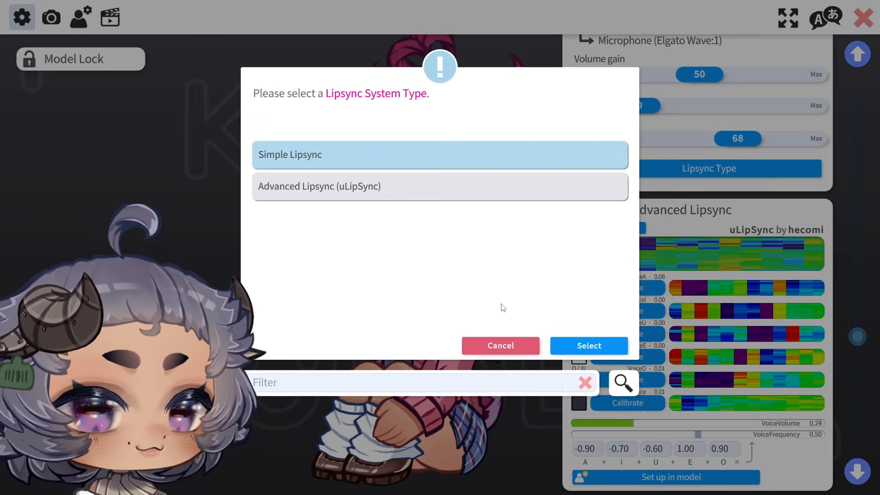
click(576, 346)
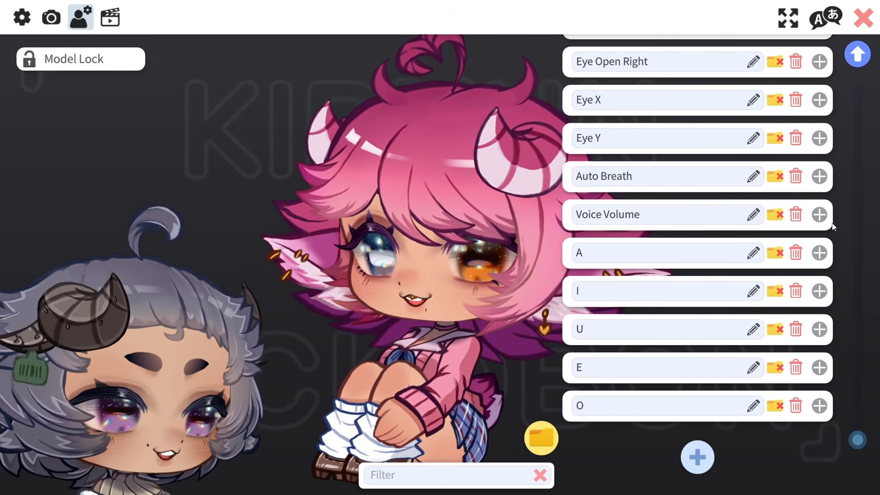
Expand the Voice Volume, A, I, U, E and O parameter mappings in the model settings
click(819, 214)
scroll(821, 238, down, 1)
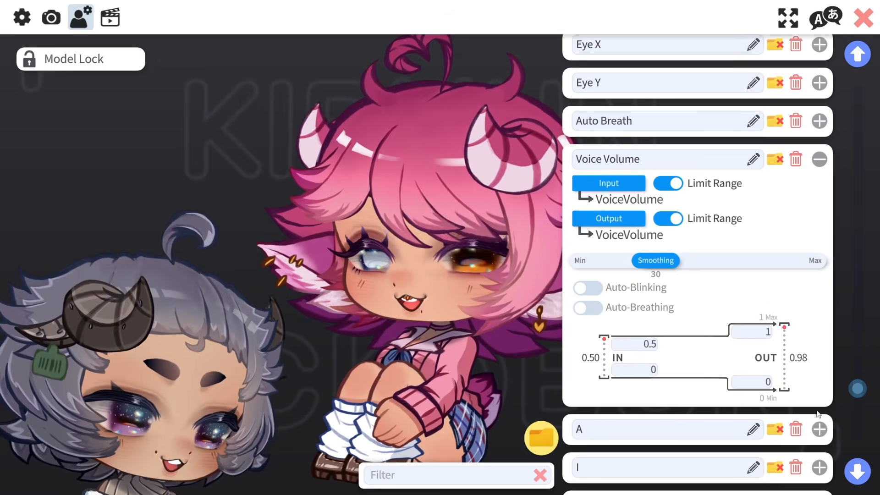
click(820, 429)
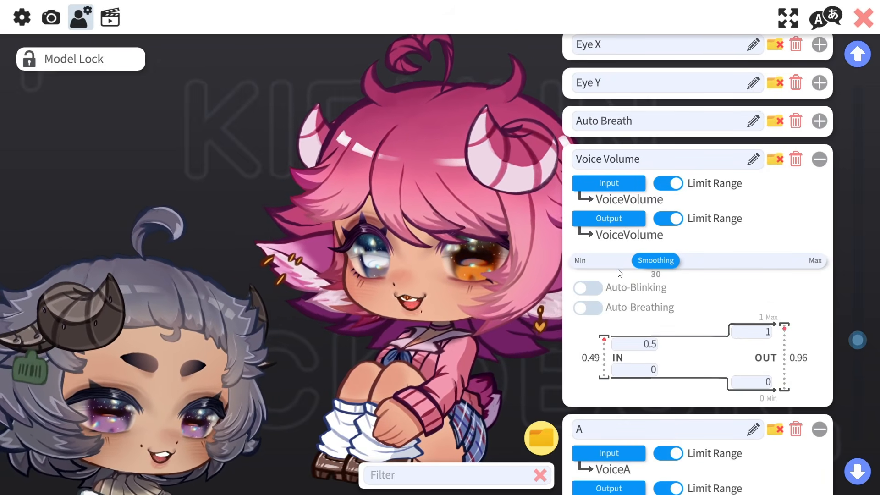
scroll(763, 357, down, 6)
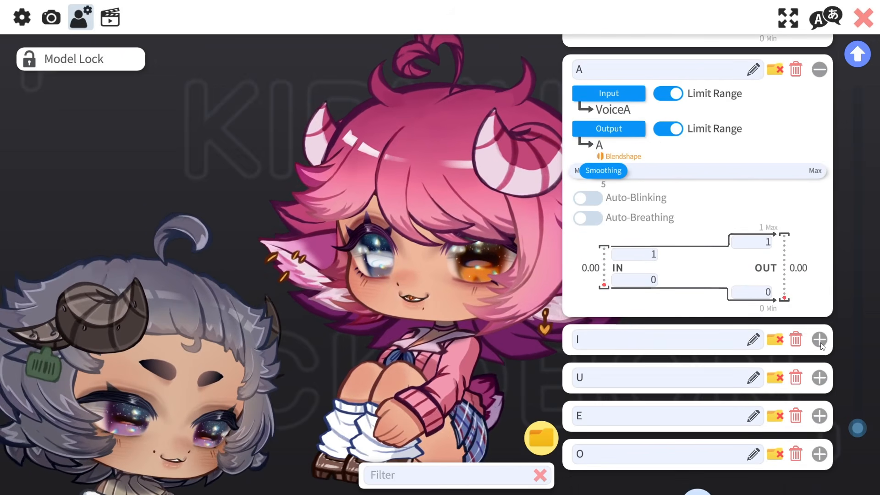
click(819, 339)
scroll(819, 351, down, 3)
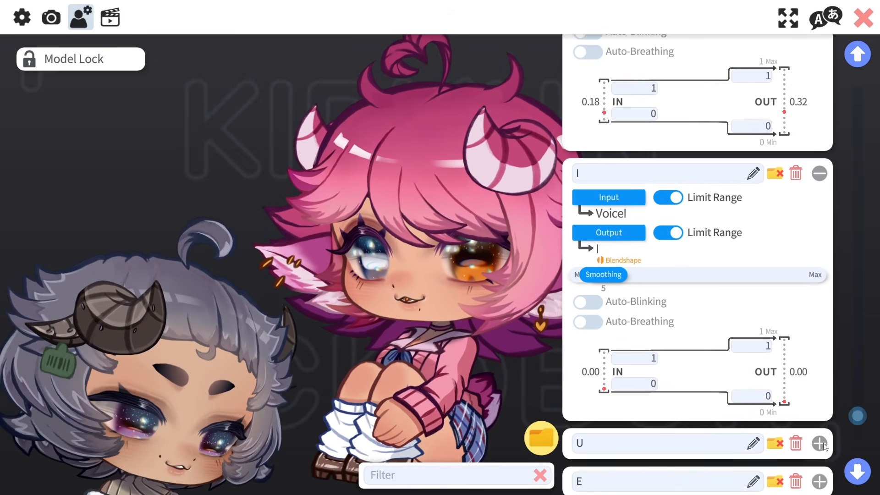
click(819, 443)
scroll(821, 440, down, 6)
click(819, 365)
scroll(818, 426, down, 4)
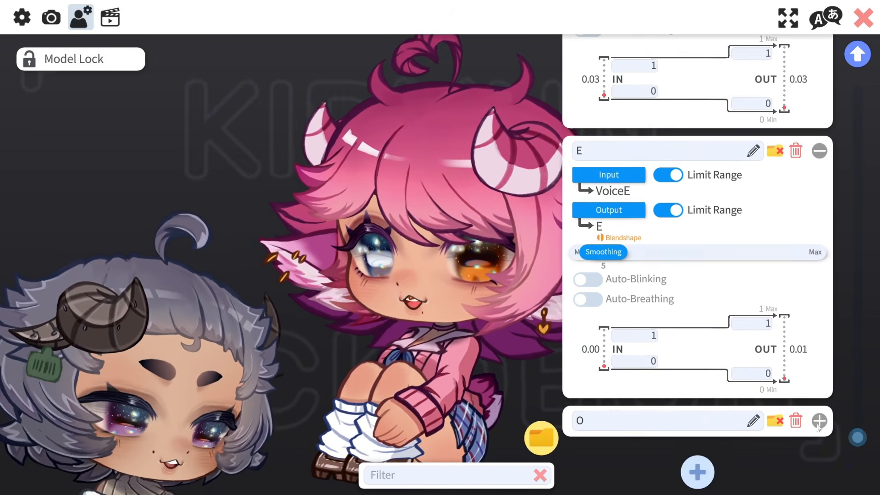
click(819, 421)
scroll(811, 403, down, 3)
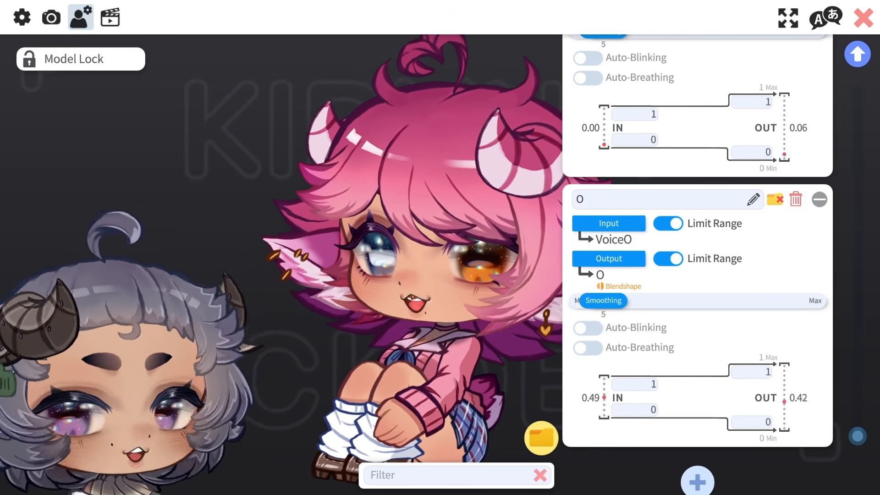
Examine the inputs and outputs assigned to the voice parameters, including the list of available input parameters for A
scroll(691, 300, up, 3)
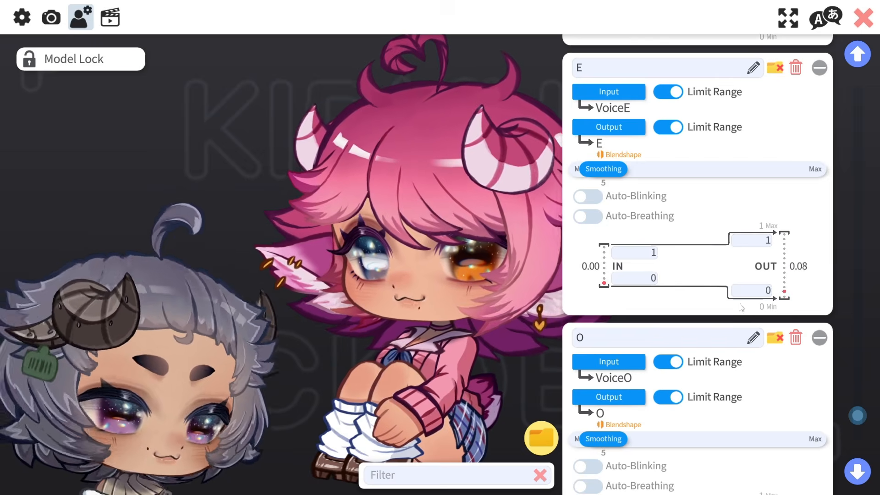
scroll(707, 331, down, 2)
scroll(707, 329, up, 17)
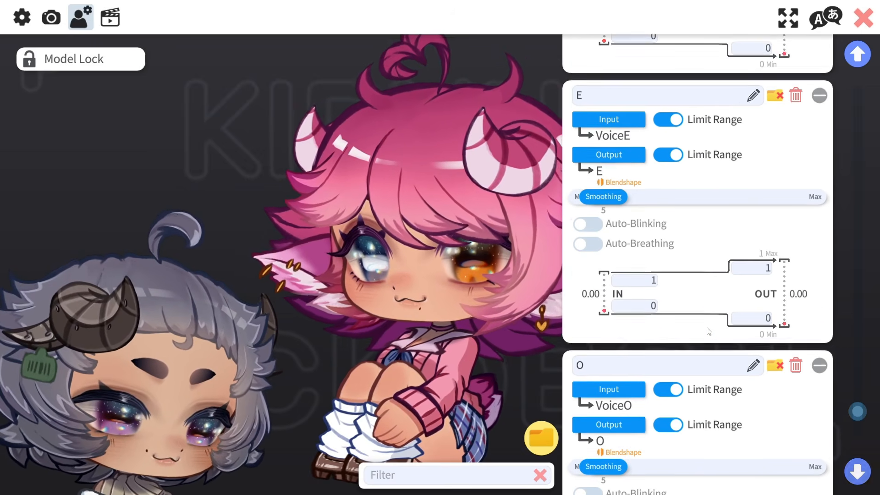
scroll(696, 339, up, 1)
scroll(608, 117, up, 2)
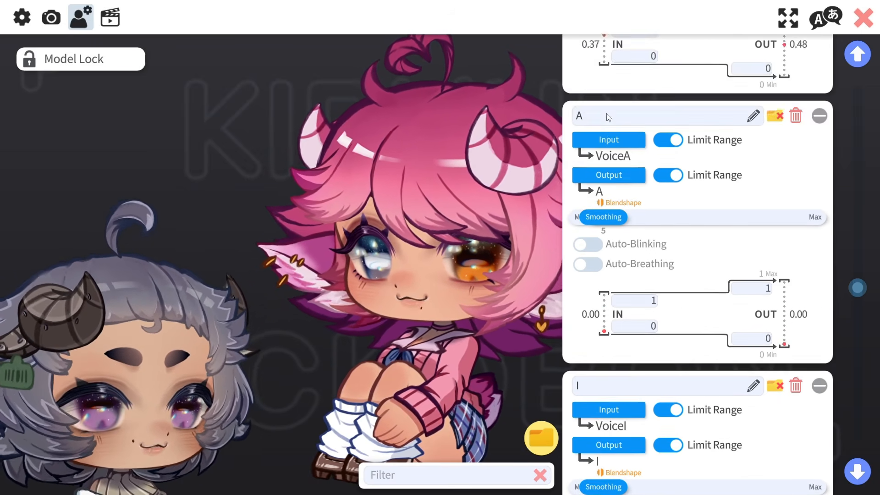
click(604, 147)
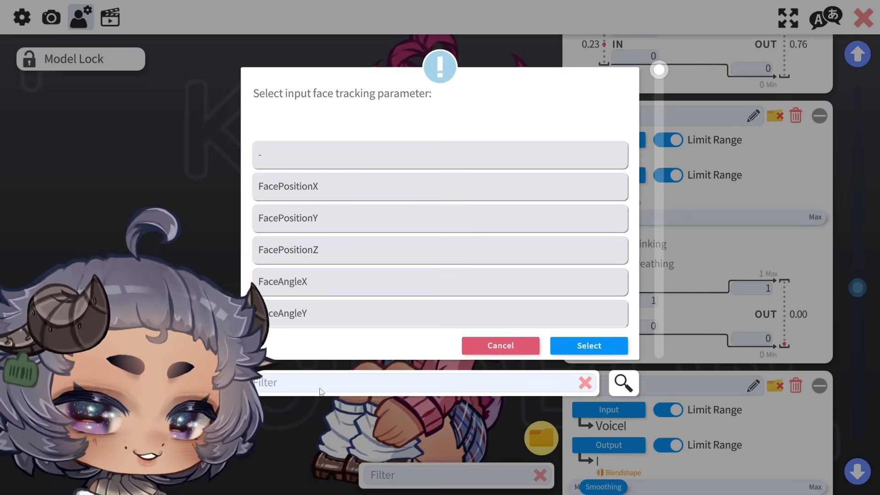
click(521, 345)
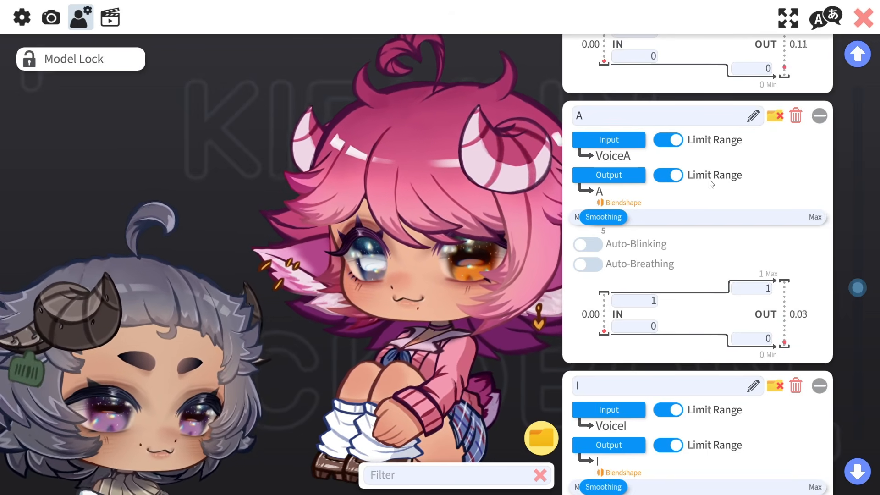
scroll(678, 206, down, 3)
scroll(623, 220, up, 3)
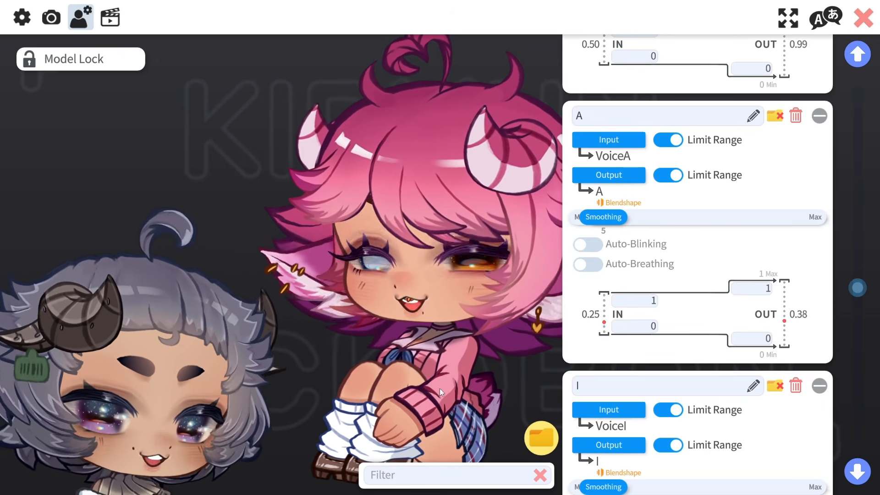
scroll(640, 316, up, 5)
scroll(640, 318, up, 5)
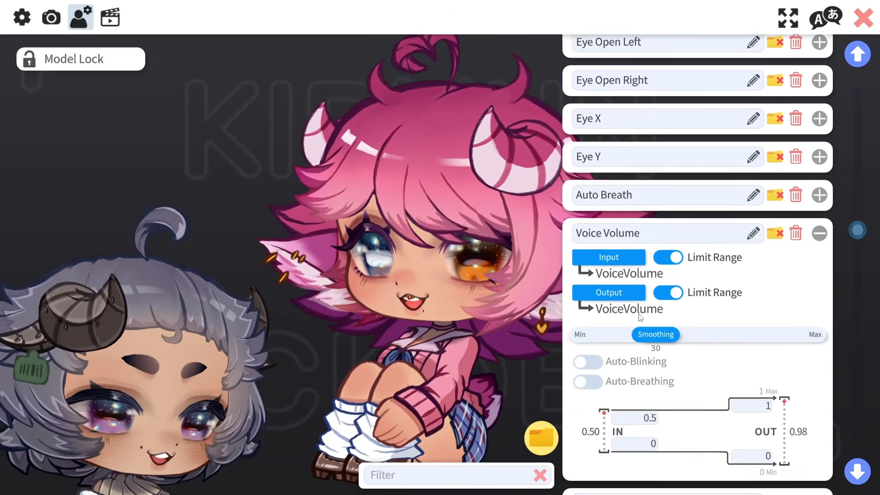
Set the smoothing of the Voice Volume parameter to 5 after trying 0 and 97
scroll(640, 318, down, 4)
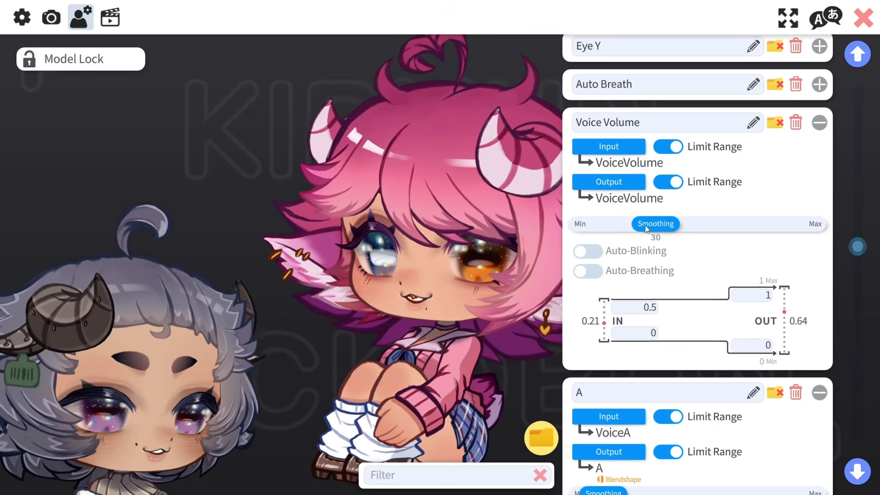
drag(646, 228, 580, 241)
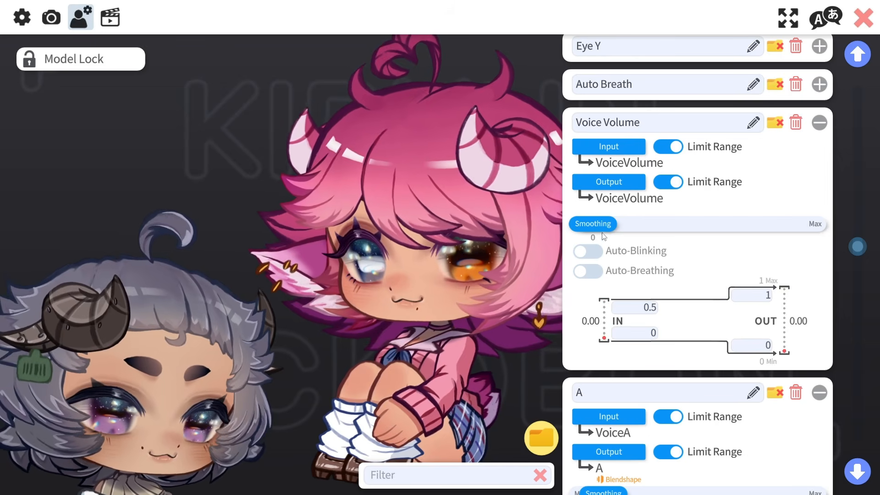
drag(622, 223, 644, 223)
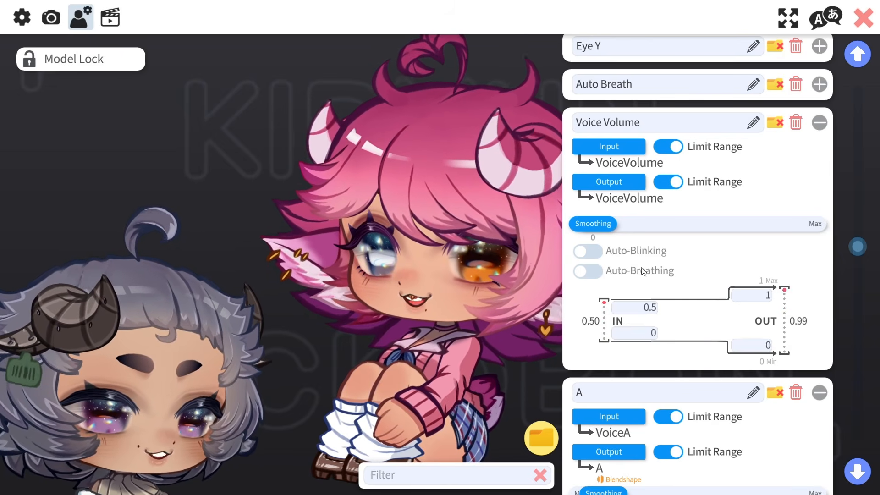
drag(721, 223, 806, 216)
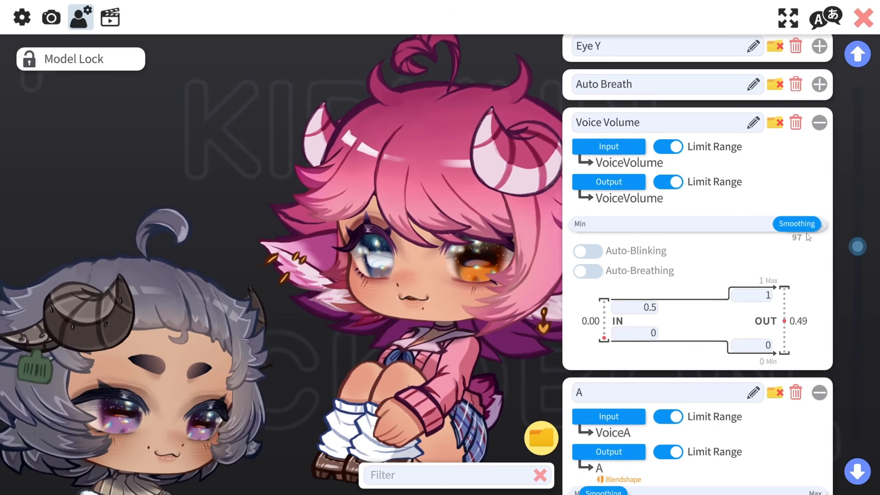
drag(657, 238, 598, 224)
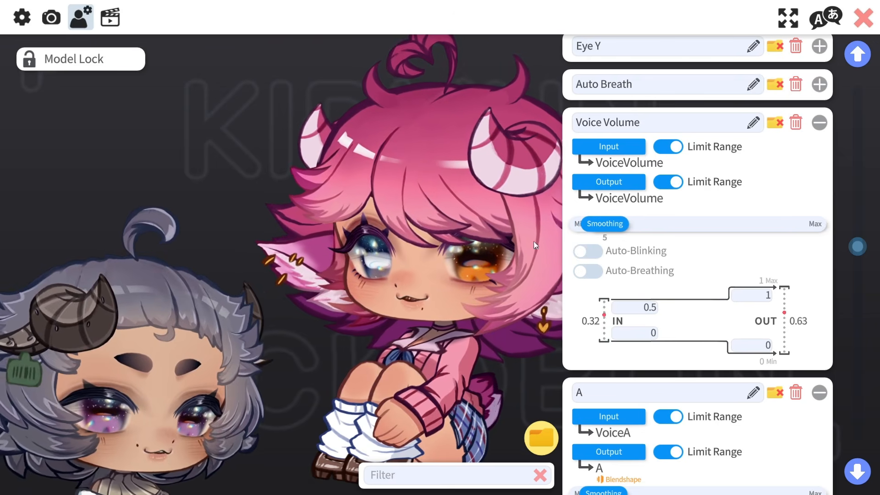
Set the smoothing of the A vowel parameter to 0
scroll(797, 287, down, 2)
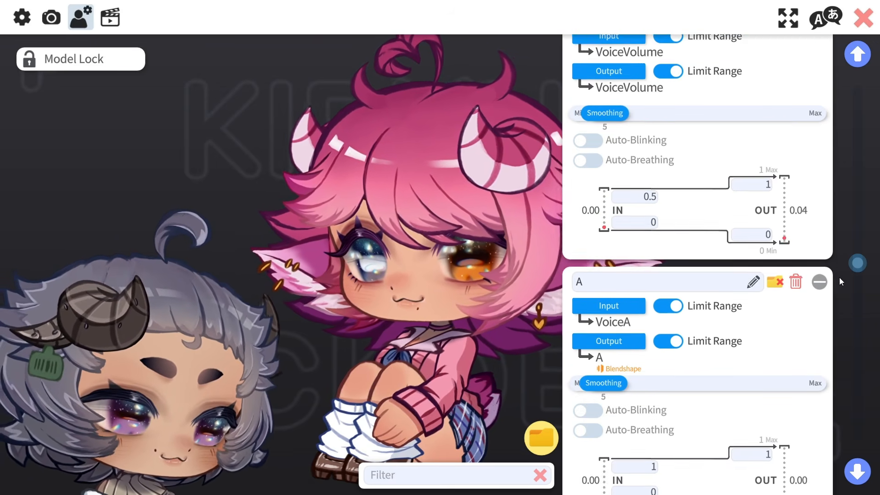
scroll(829, 281, down, 2)
scroll(636, 276, down, 1)
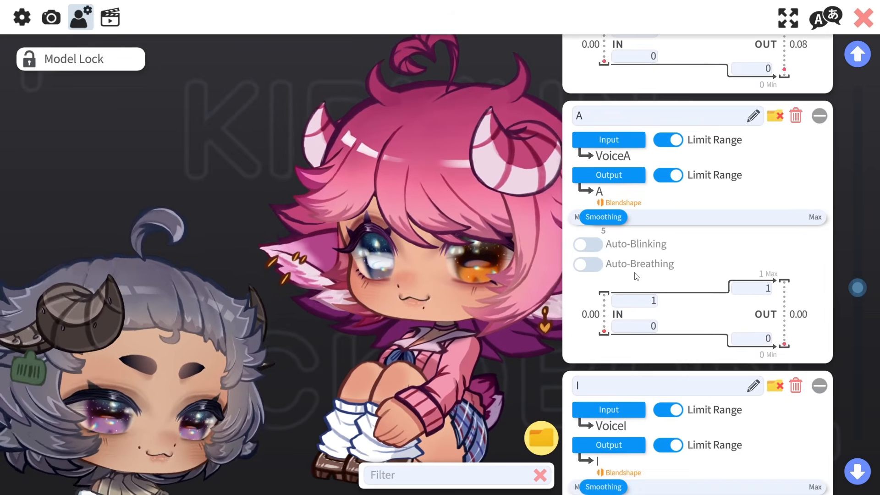
drag(611, 225, 584, 223)
scroll(586, 229, down, 4)
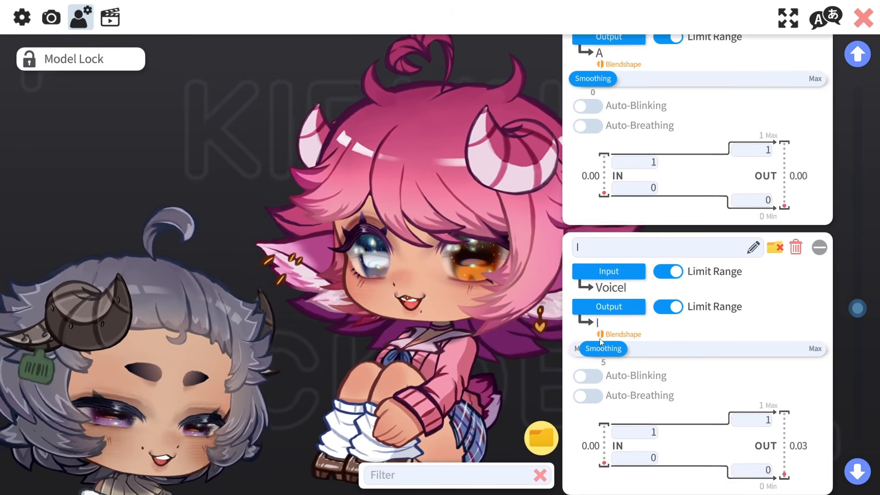
Set the smoothing of the I vowel parameter to 0 and of Voice Volume to 15
drag(603, 349, 581, 344)
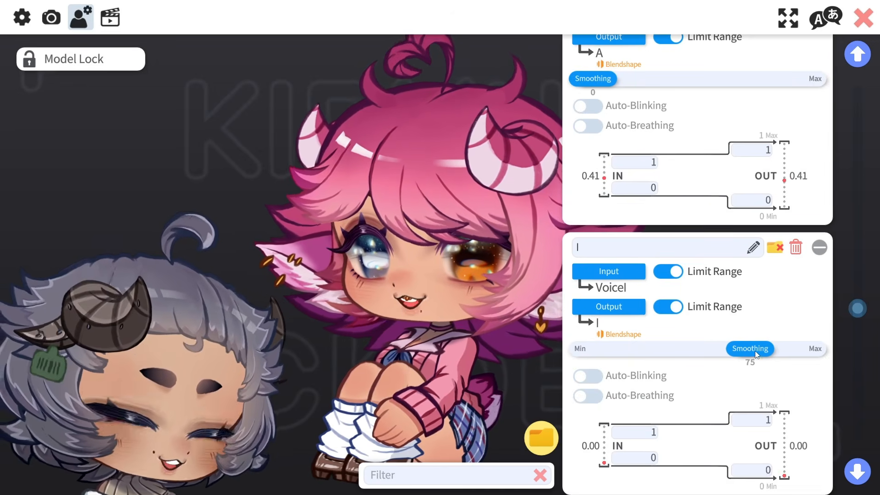
scroll(616, 327, up, 3)
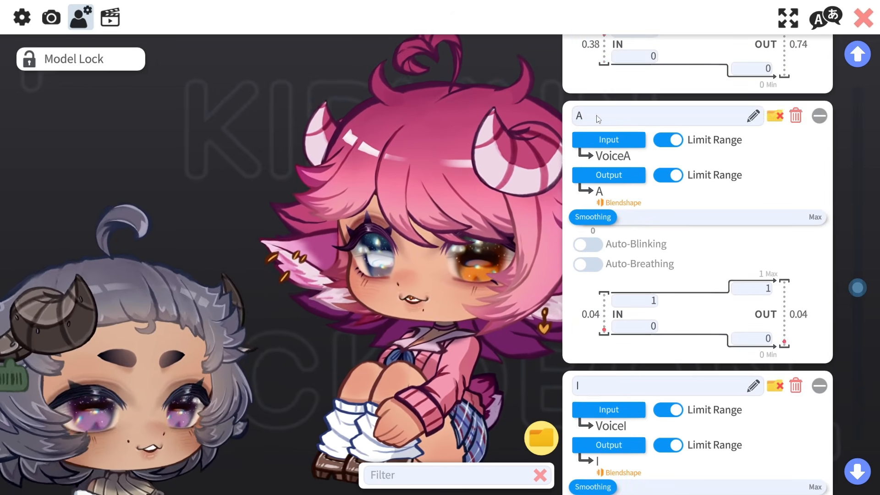
scroll(632, 243, up, 5)
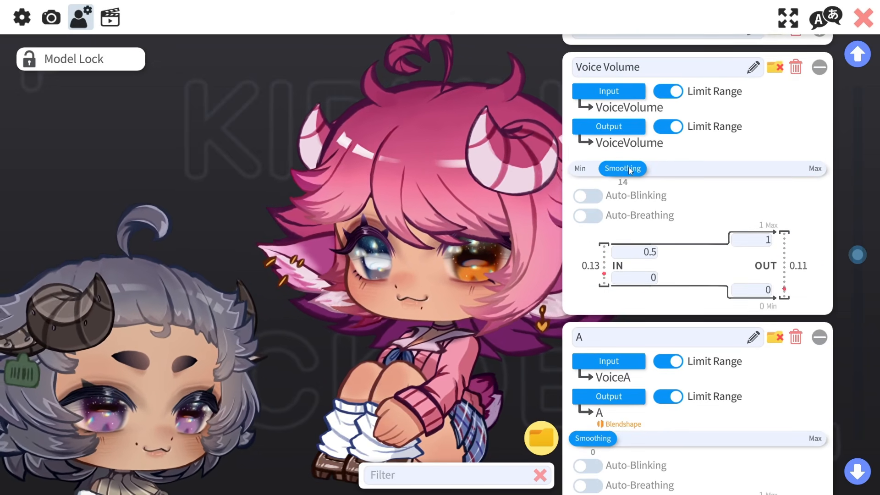
drag(628, 167, 631, 167)
Set the smoothing of both the A and I vowel parameters to 5
scroll(619, 239, down, 2)
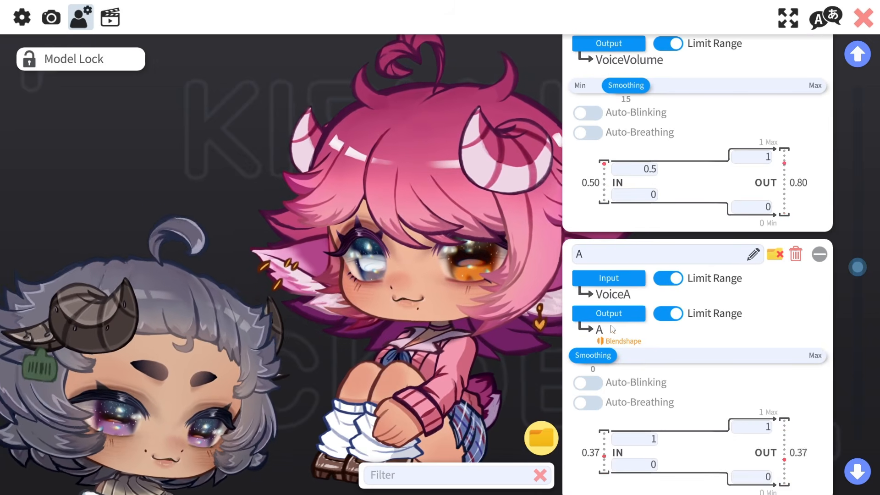
drag(609, 356, 613, 356)
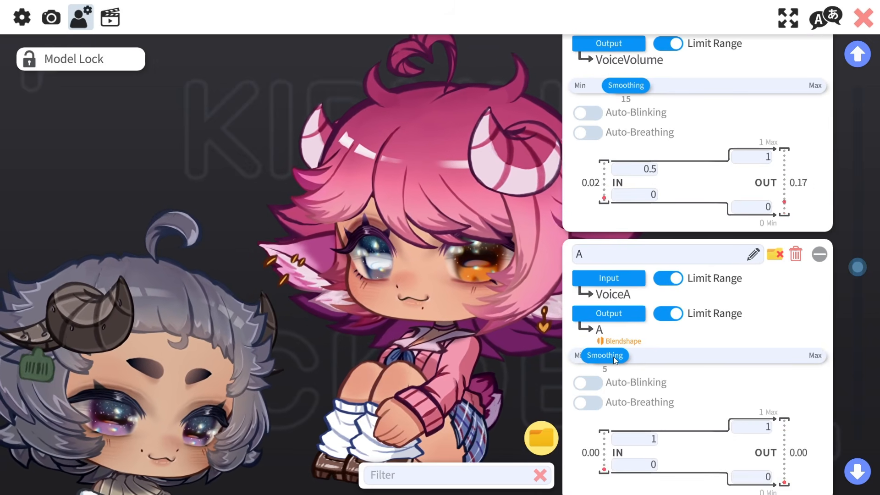
scroll(613, 360, down, 2)
scroll(613, 358, down, 5)
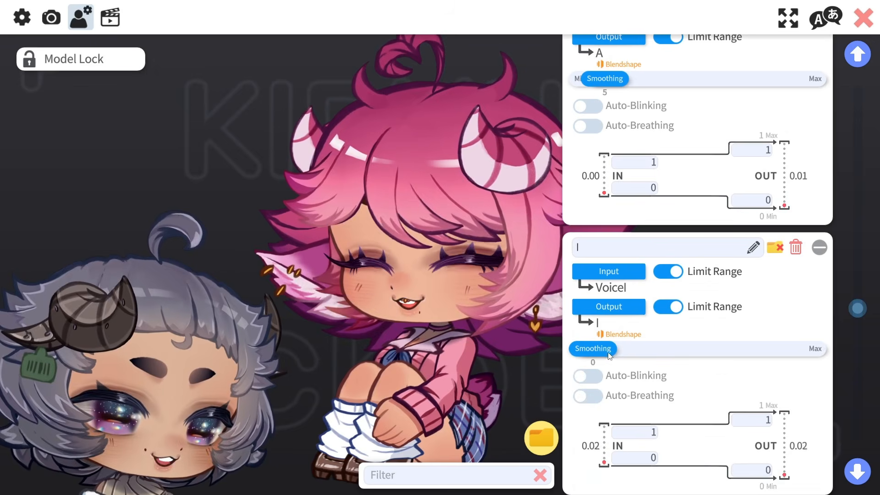
drag(620, 347, 614, 349)
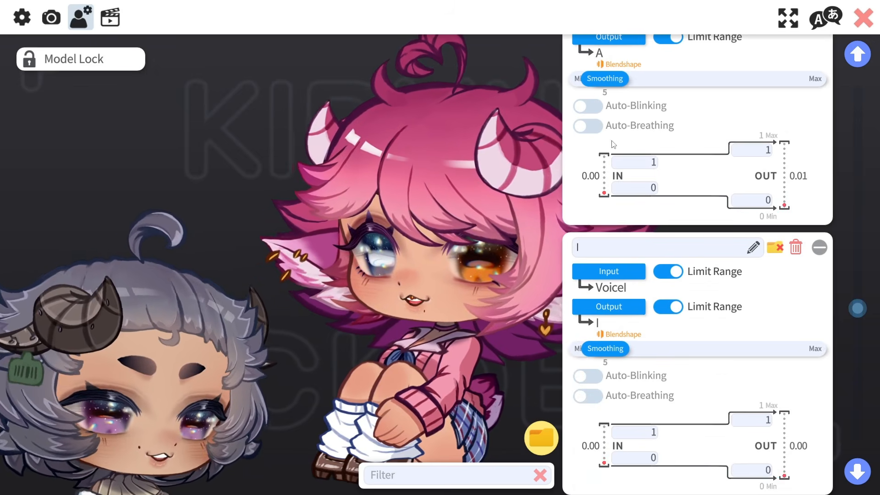
Review the smoothing settings of the voice parameters from Voice Volume through the O vowel
scroll(609, 156, up, 2)
scroll(609, 156, down, 10)
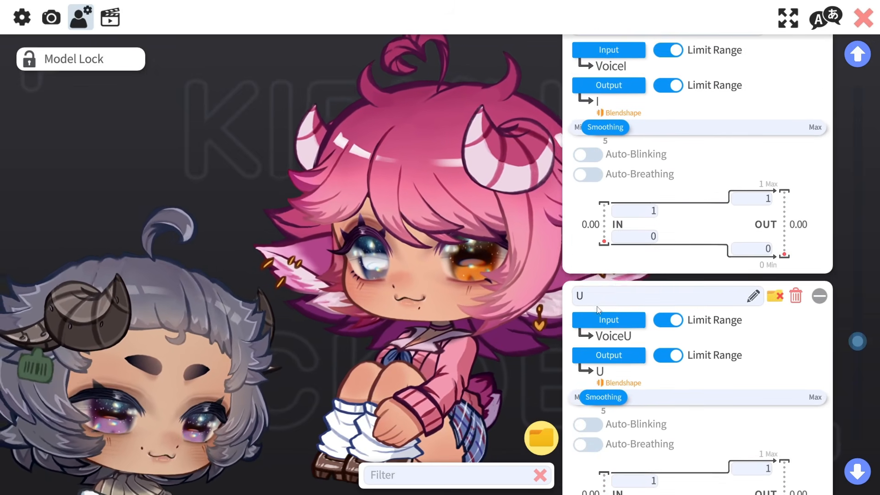
scroll(604, 316, down, 13)
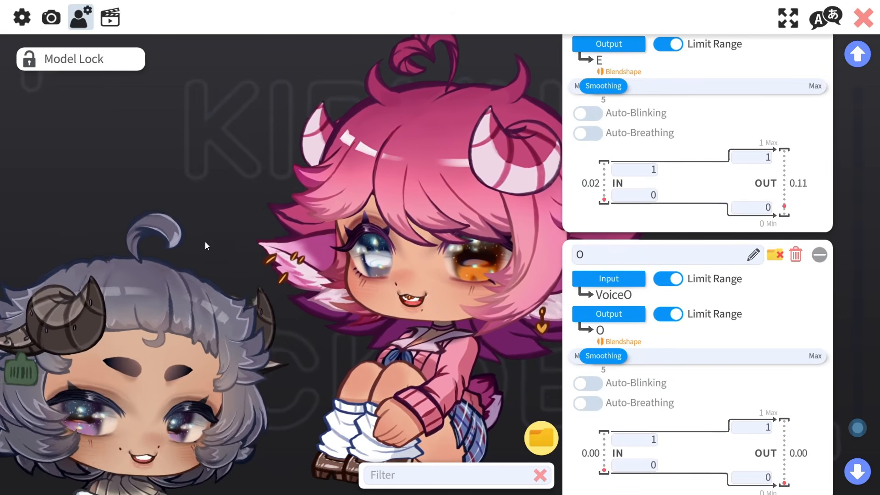
scroll(531, 352, up, 10)
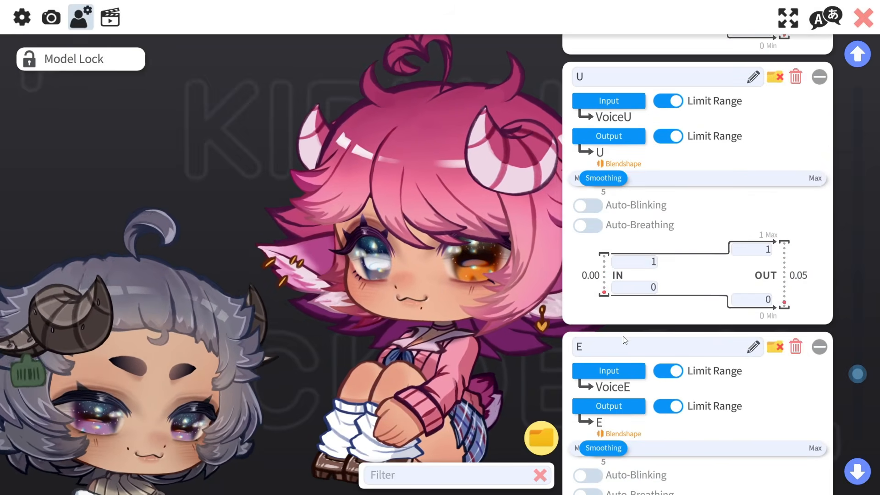
scroll(624, 340, up, 12)
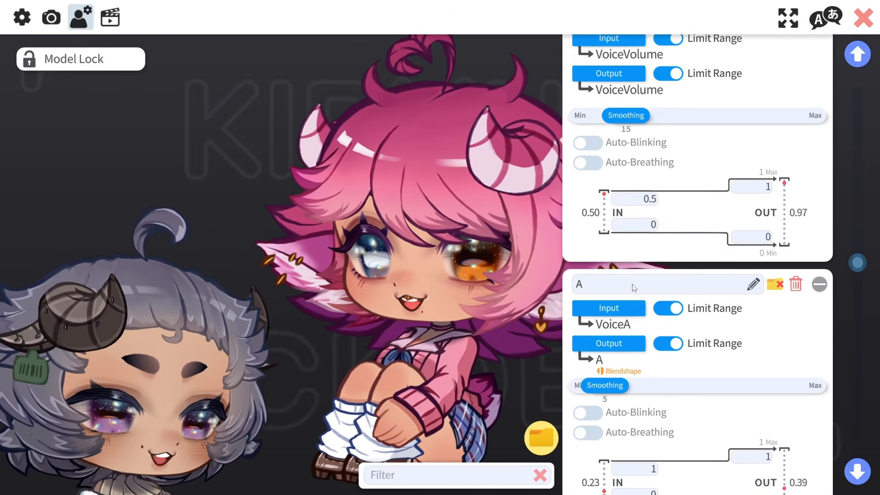
scroll(633, 287, up, 7)
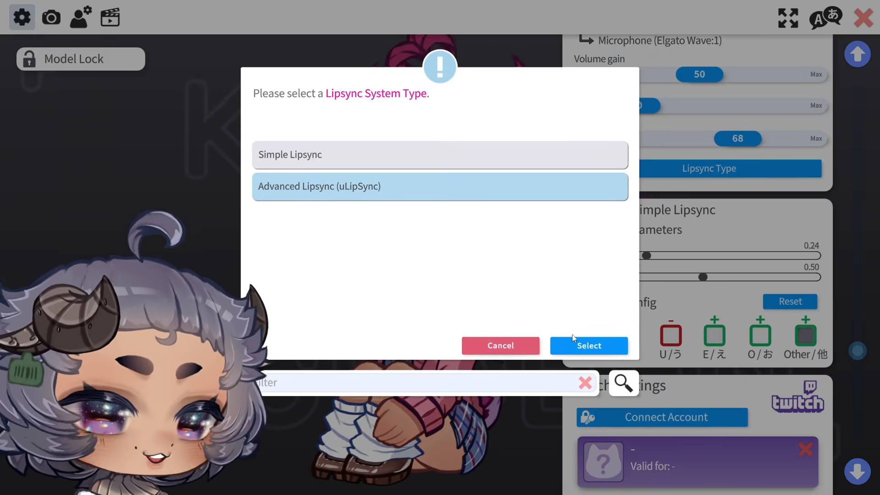
Choose Advanced Lipsync (uLipSync) as the lipsync system type and calibrate Silence
click(573, 340)
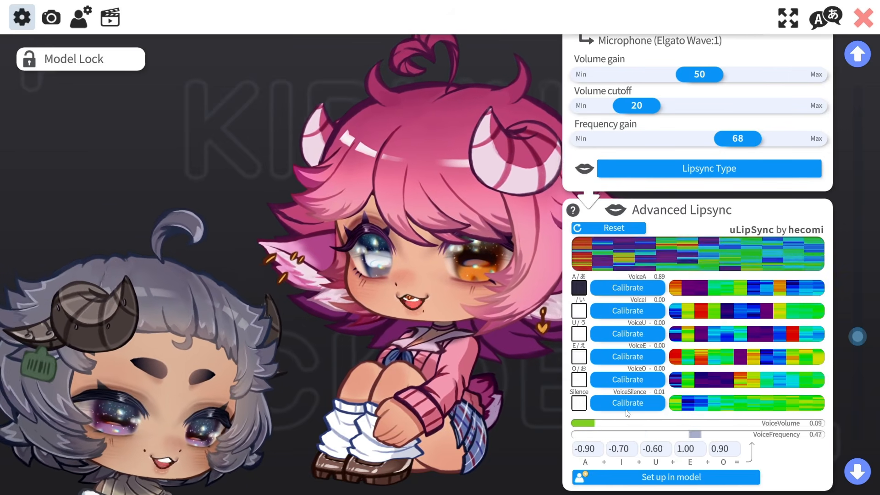
click(624, 409)
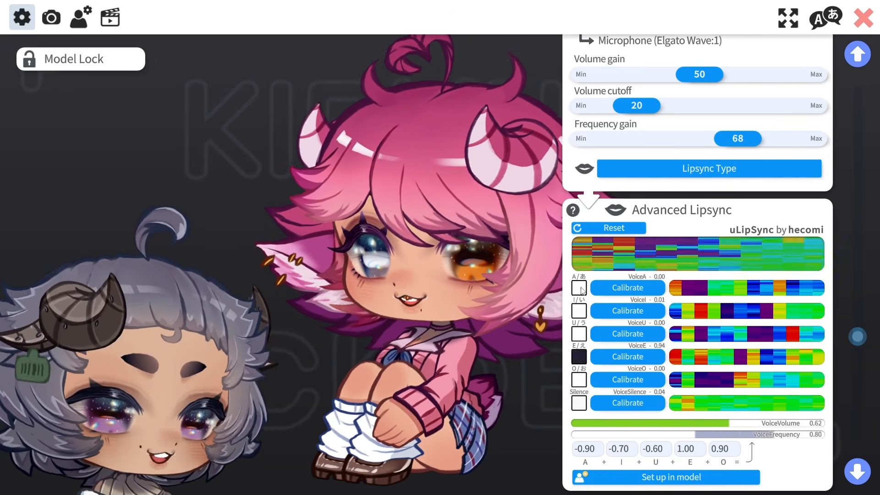
Calibrate the A, I, U and E vowel sounds in the Advanced Lipsync settings
click(618, 291)
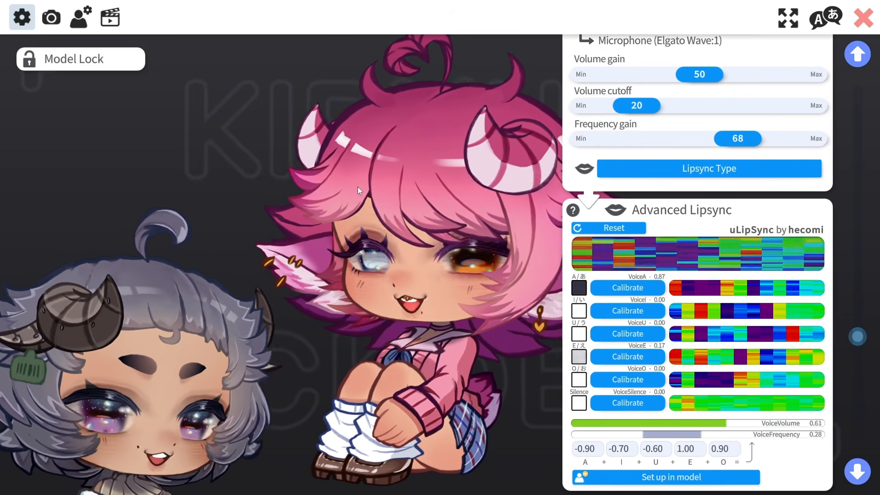
click(635, 315)
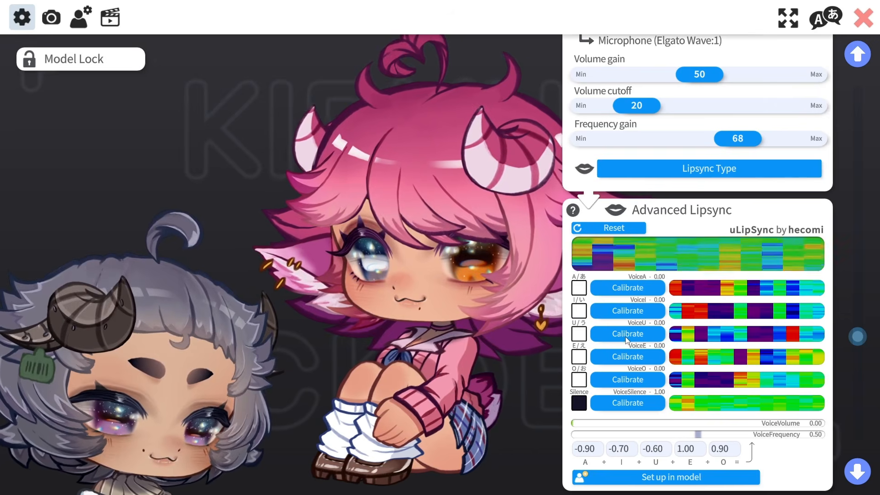
click(626, 338)
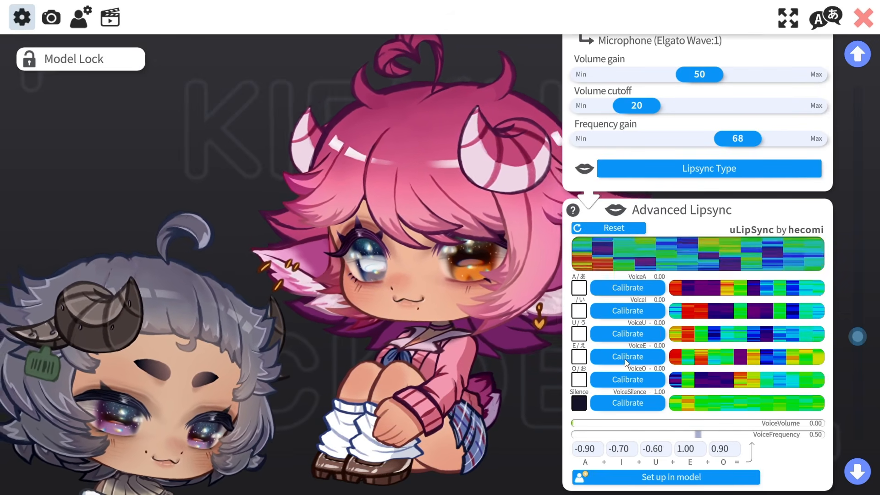
click(619, 362)
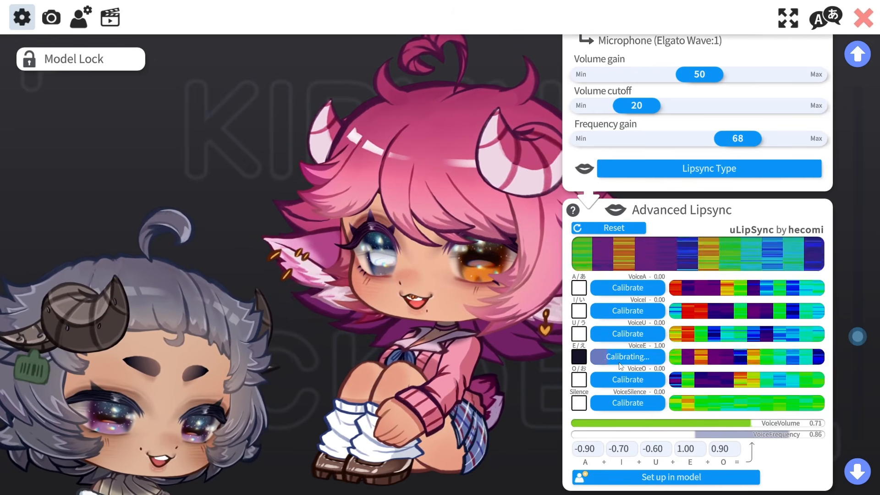